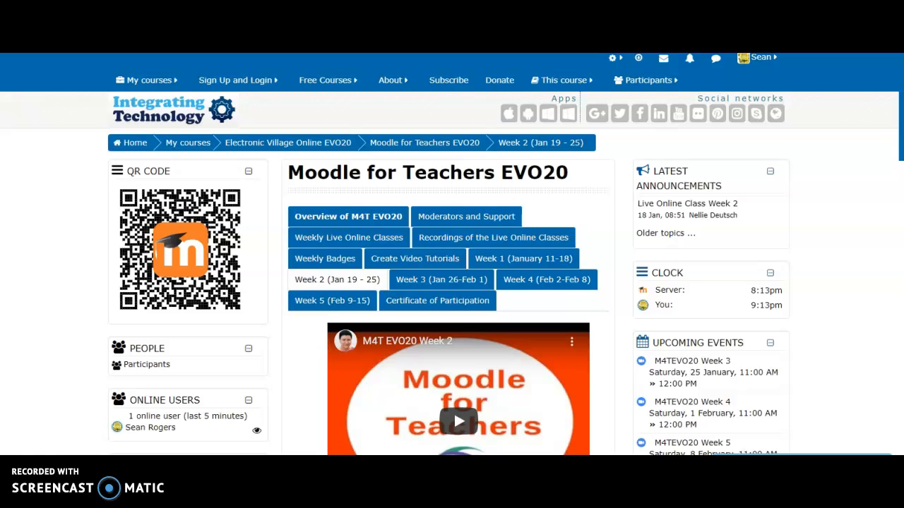
Step: Open the M4TEVO20 Teacher Practice Area course under Electronic Village Online EVO20 and show Topic 28
click(147, 81)
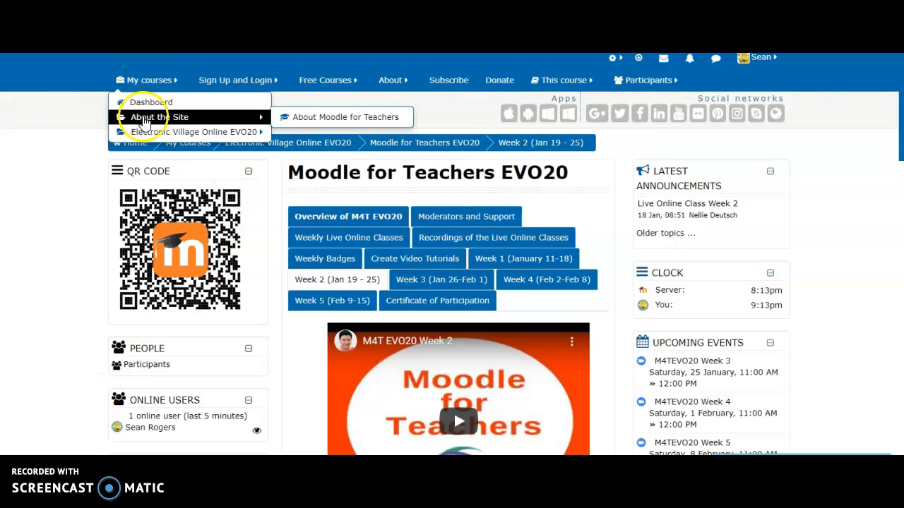
click(140, 133)
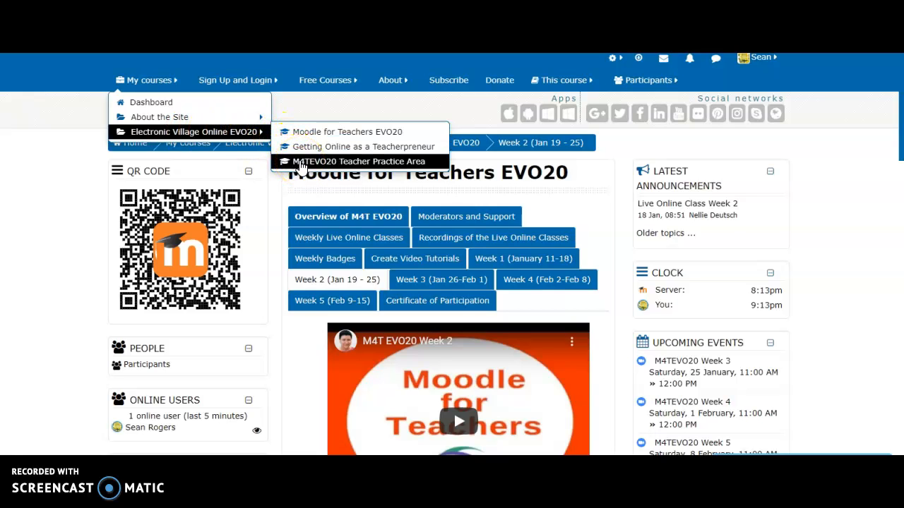
click(300, 164)
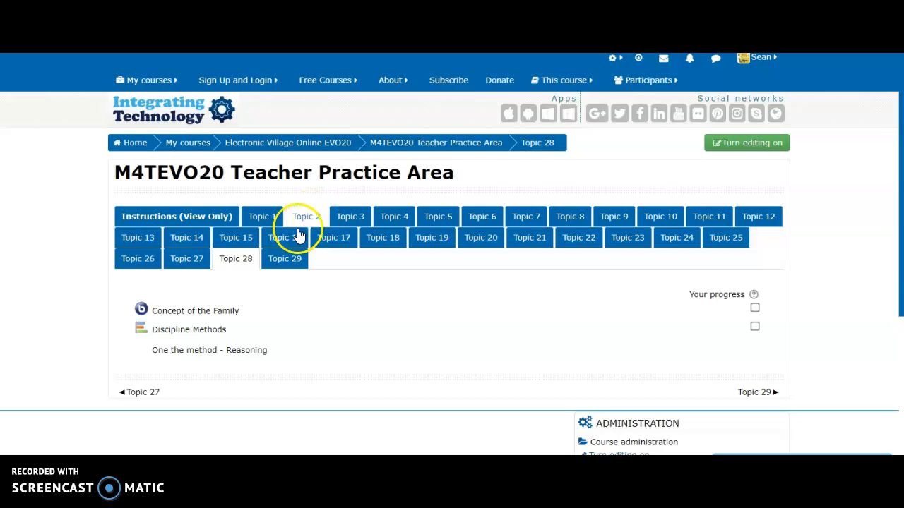
click(227, 258)
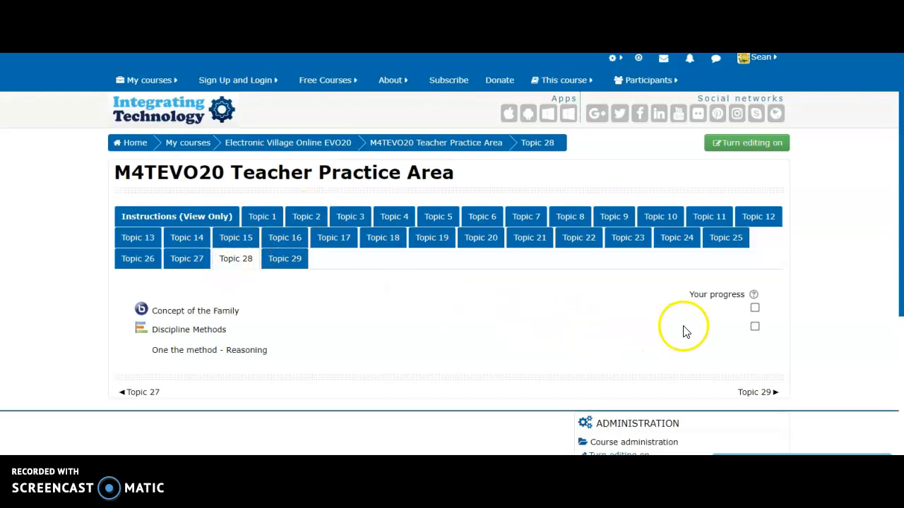
Step: Turn editing on for the course and choose URL as the resource to add to Topic 28
drag(898, 280, 898, 318)
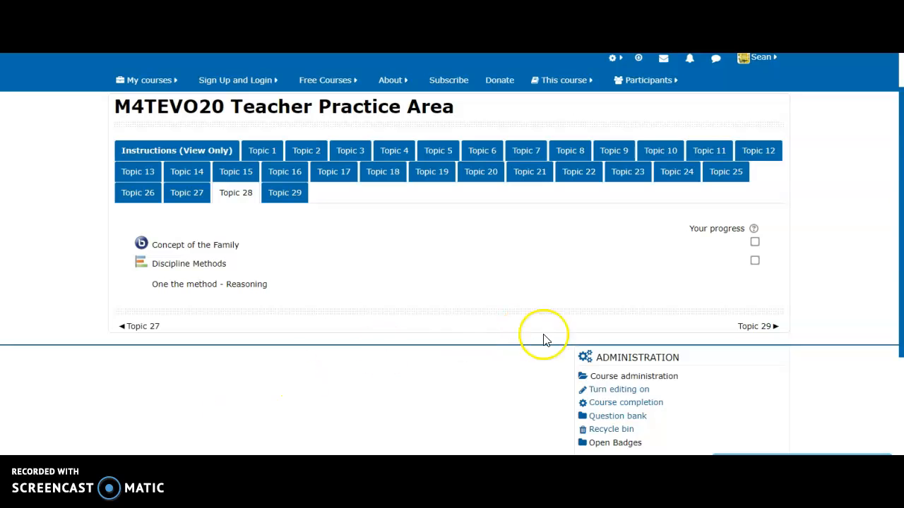
click(607, 394)
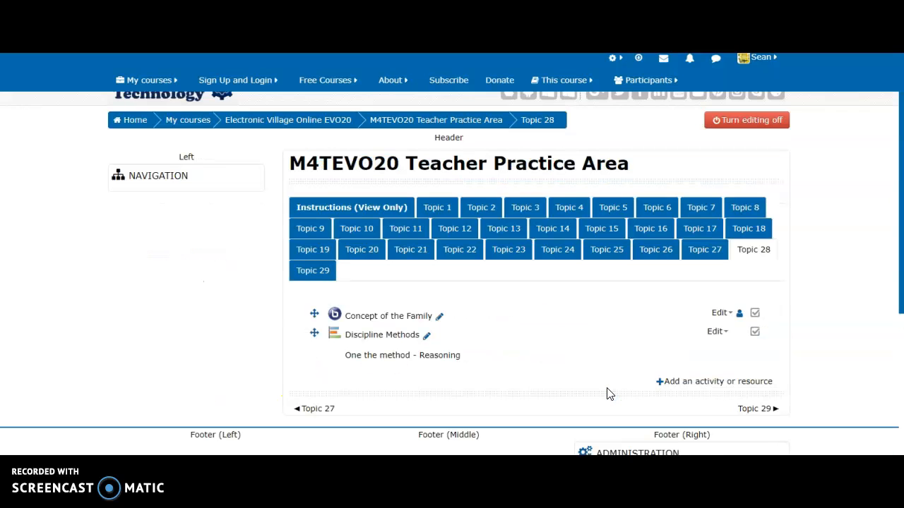
scroll(500, 332, up, 1)
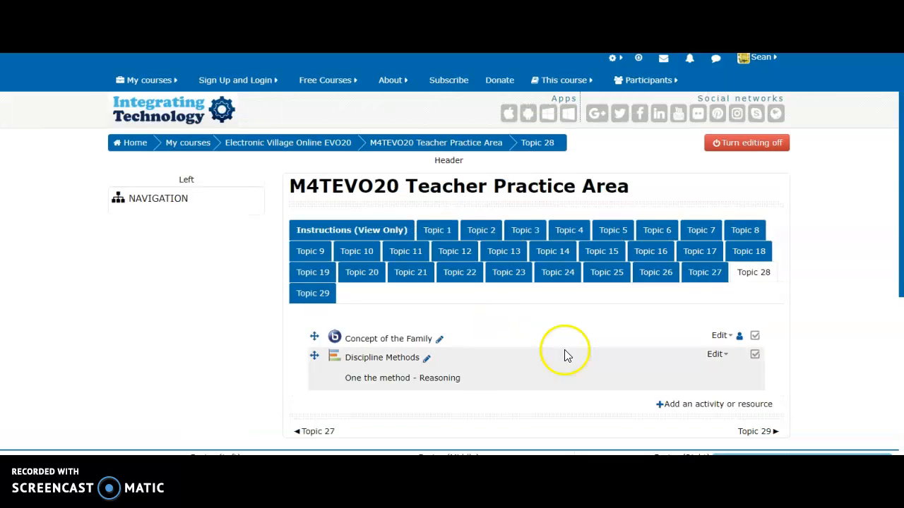
click(699, 405)
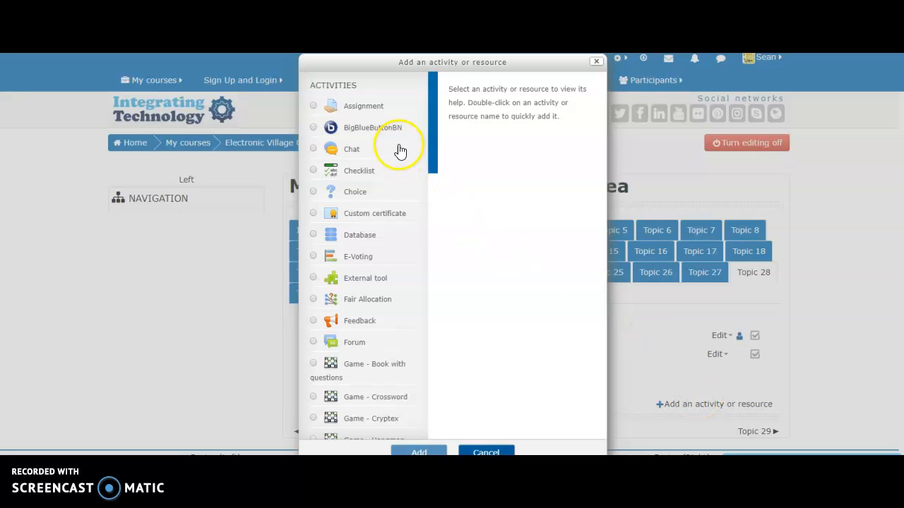
drag(432, 110, 429, 376)
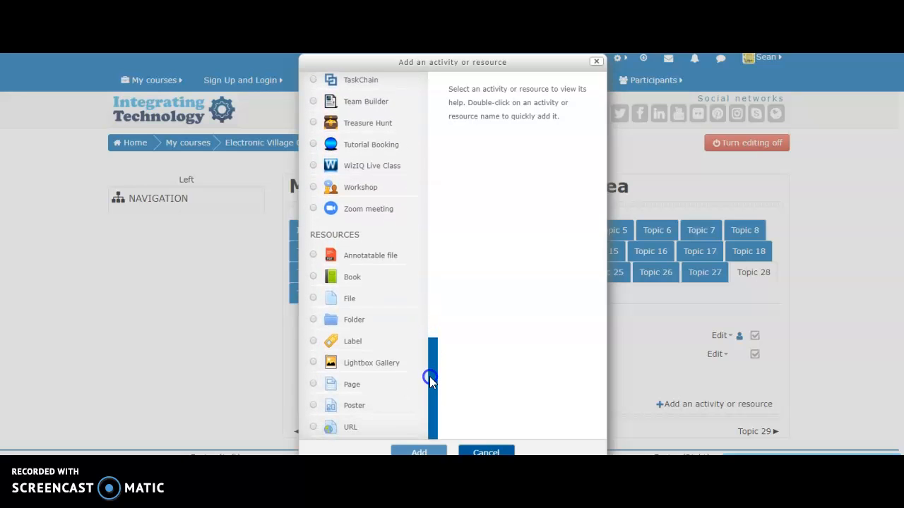
click(346, 430)
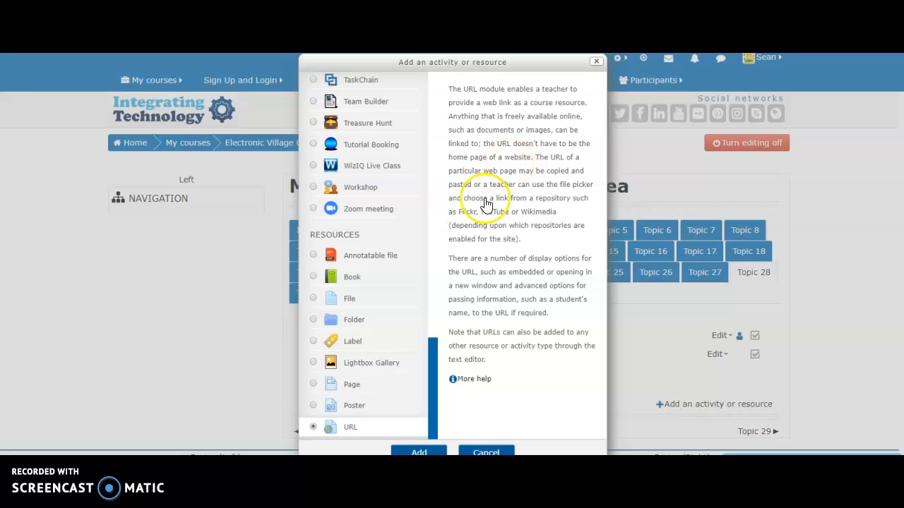
Step: View the Moodle documentation page about the URL resource and close it
click(466, 379)
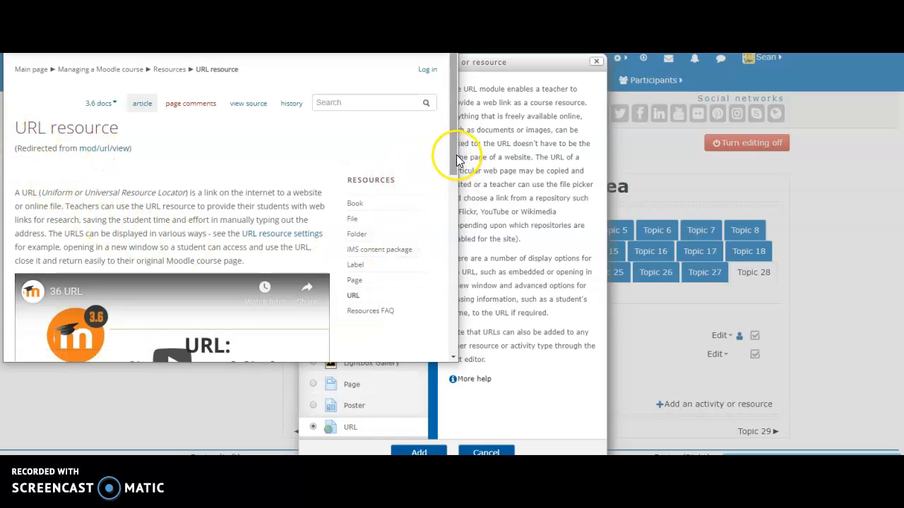
scroll(452, 184, down, 3)
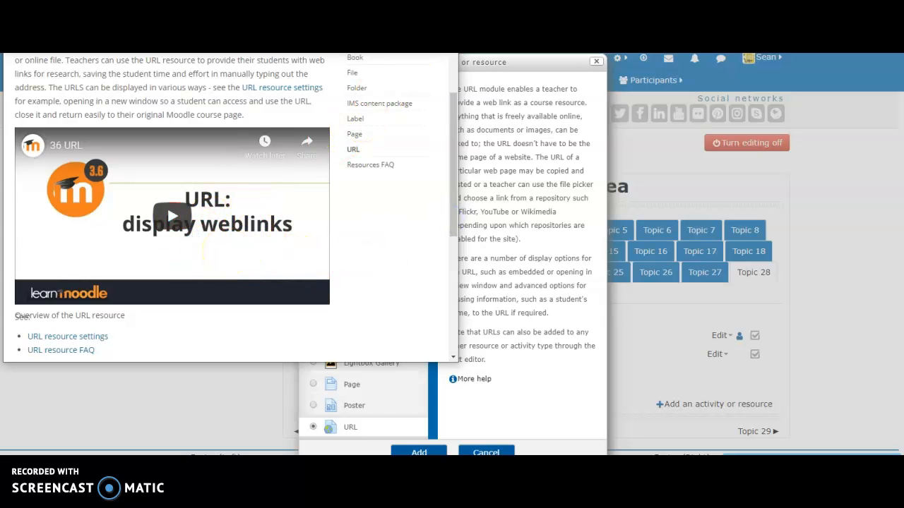
key(ctrl+w)
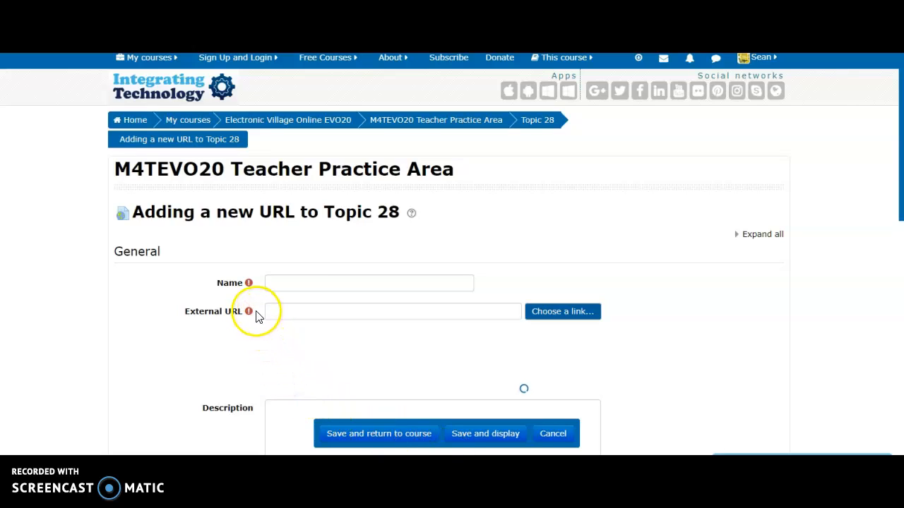
Step: Name the new URL resource "Definition Of Family"
click(275, 283)
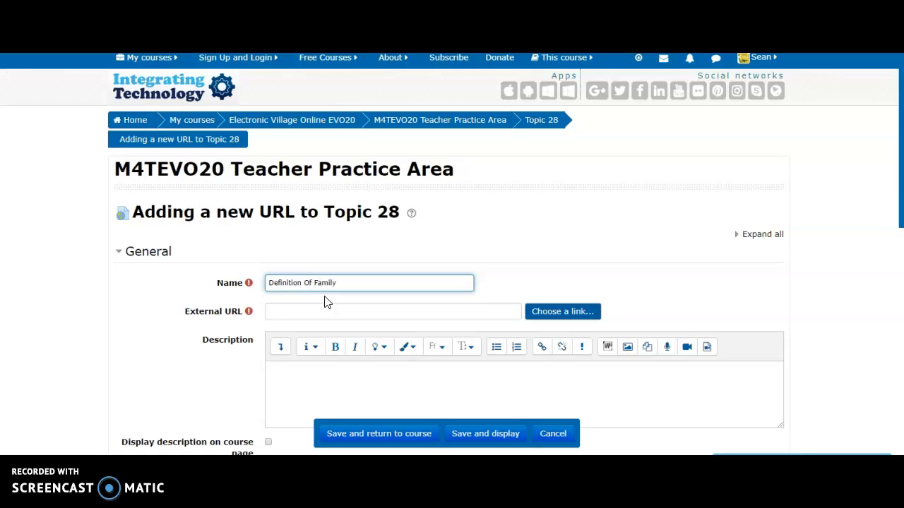
Step: View the link sources and the YouTube video search in the file picker, and close it without choosing a link
click(591, 311)
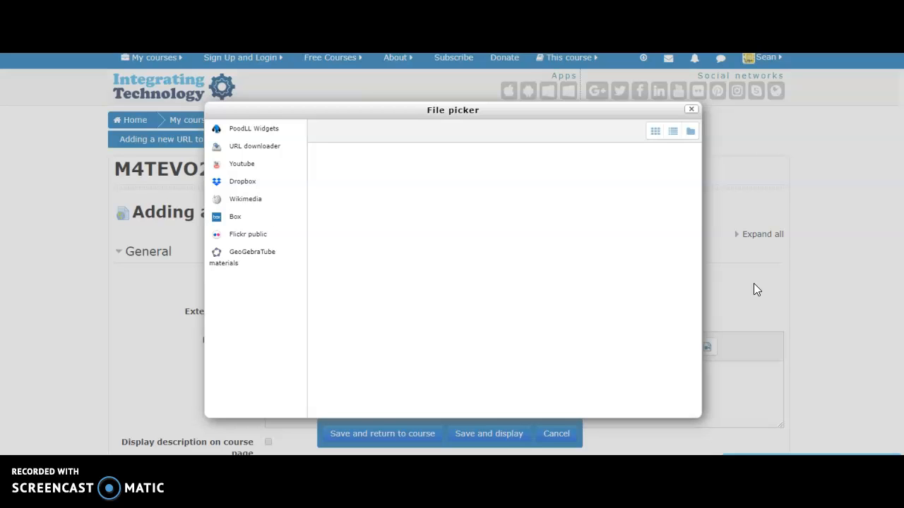
click(236, 166)
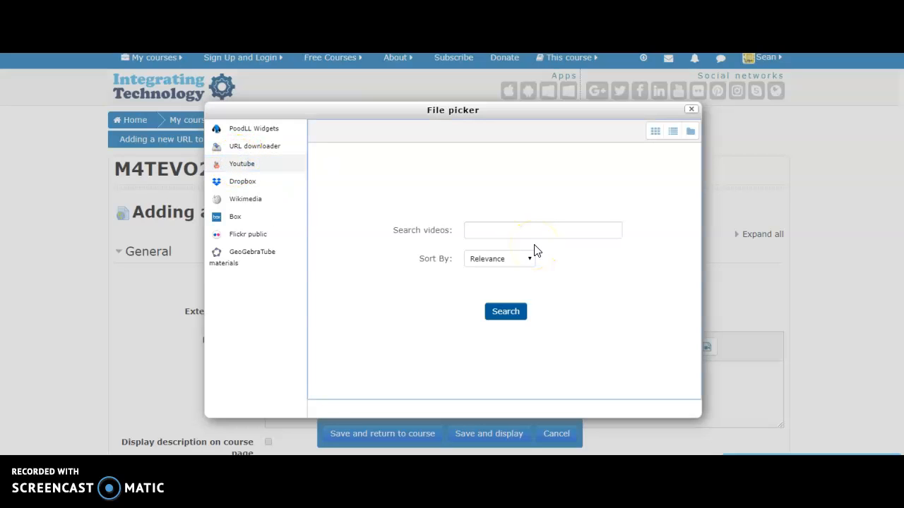
click(692, 110)
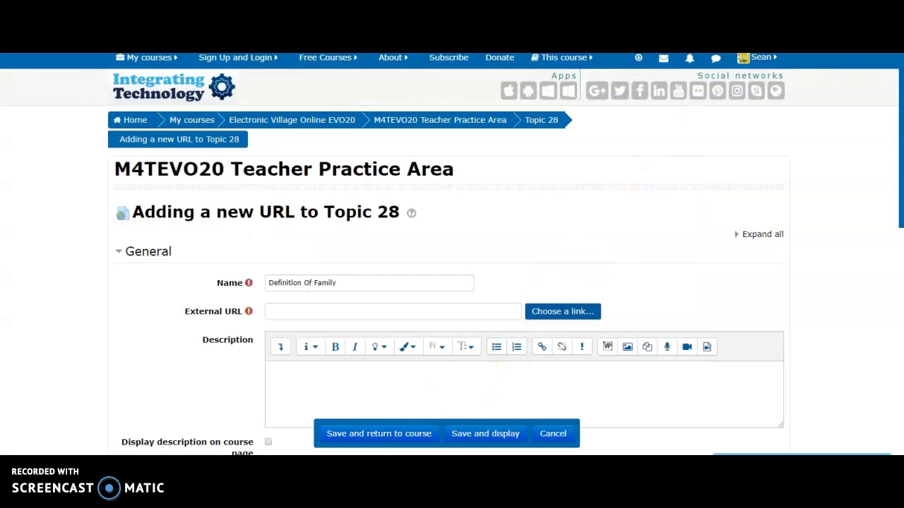
key(alt+Tab)
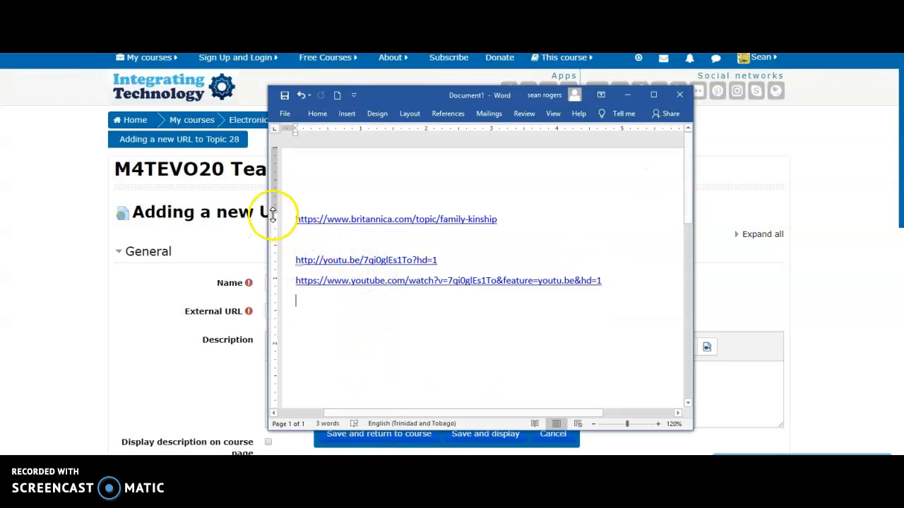
drag(296, 219, 514, 228)
key(ctrl+c)
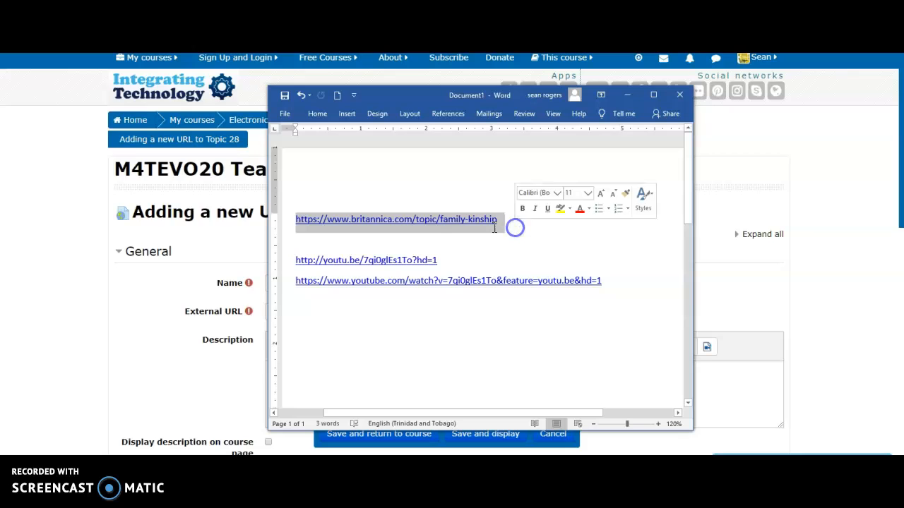
right_click(477, 226)
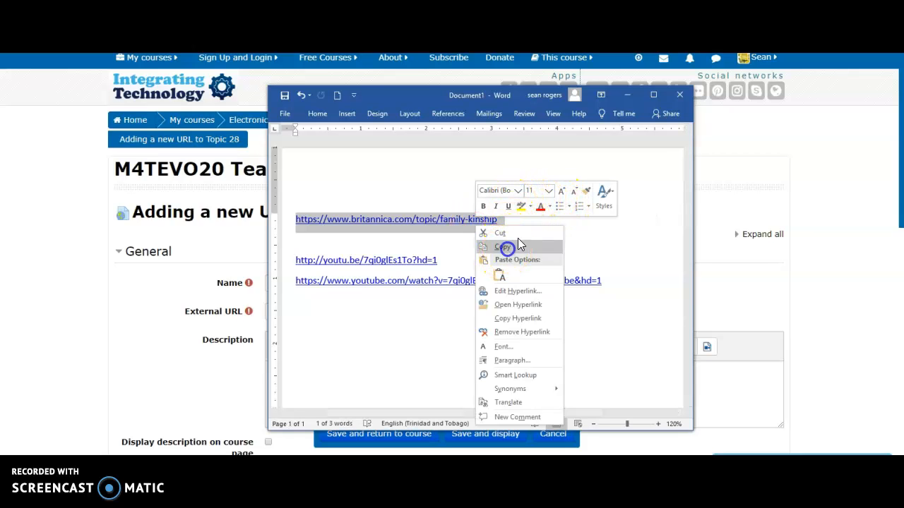
click(506, 247)
click(626, 97)
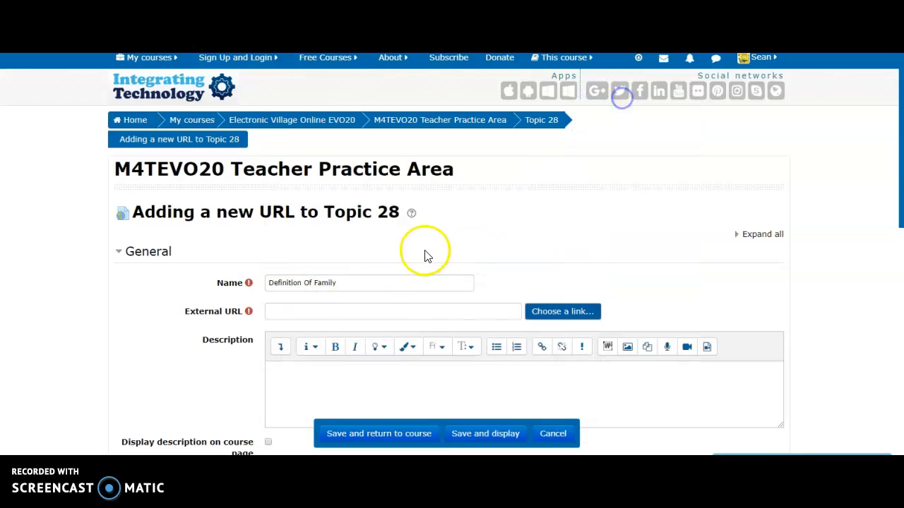
click(365, 317)
right_click(365, 316)
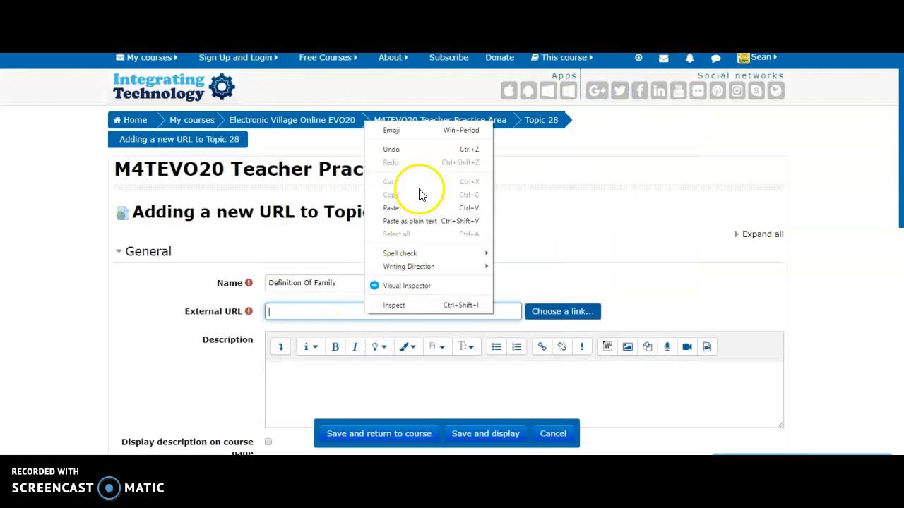
click(392, 208)
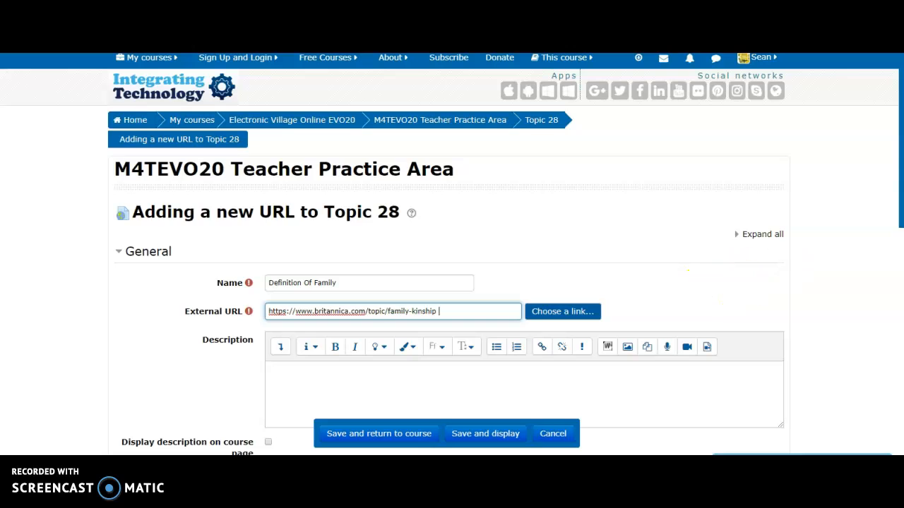
Step: Enable displaying the description on the course page
drag(901, 155, 894, 245)
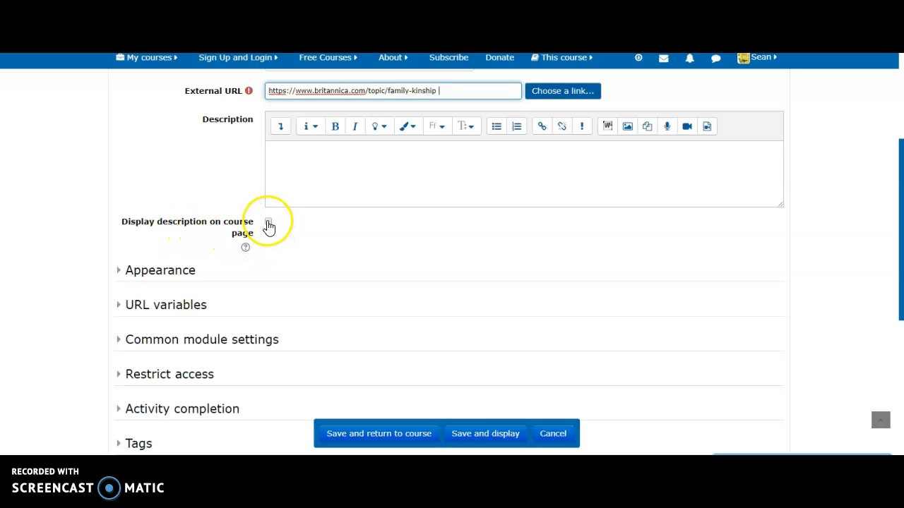
click(269, 223)
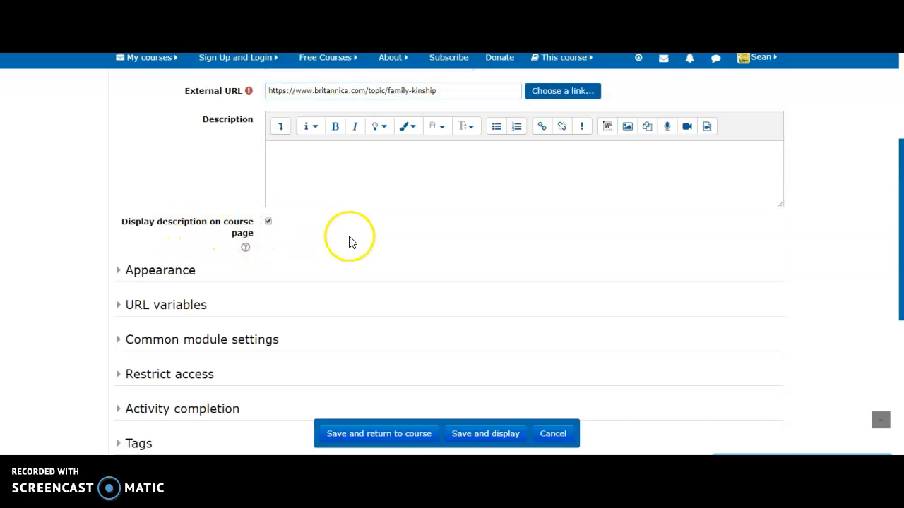
Step: Review the resource's Appearance and URL variables settings, and collapse the URL variables section
click(121, 271)
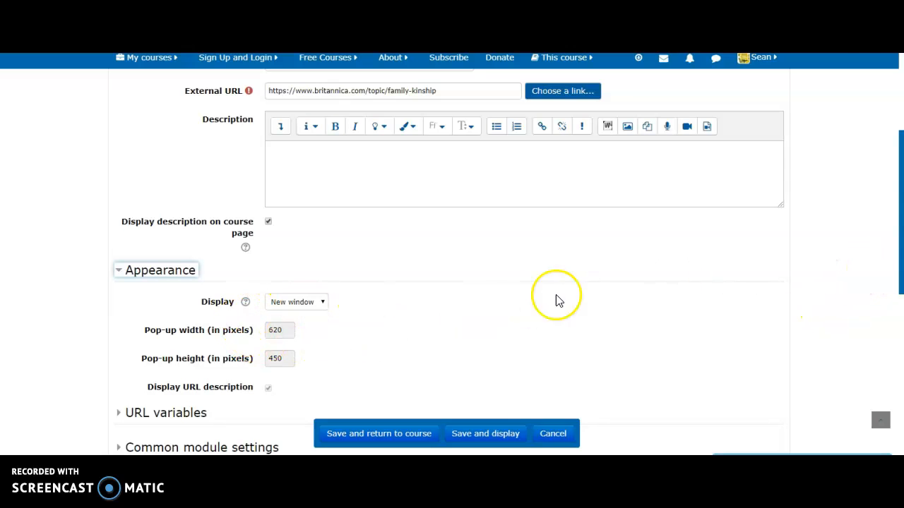
drag(902, 224, 894, 266)
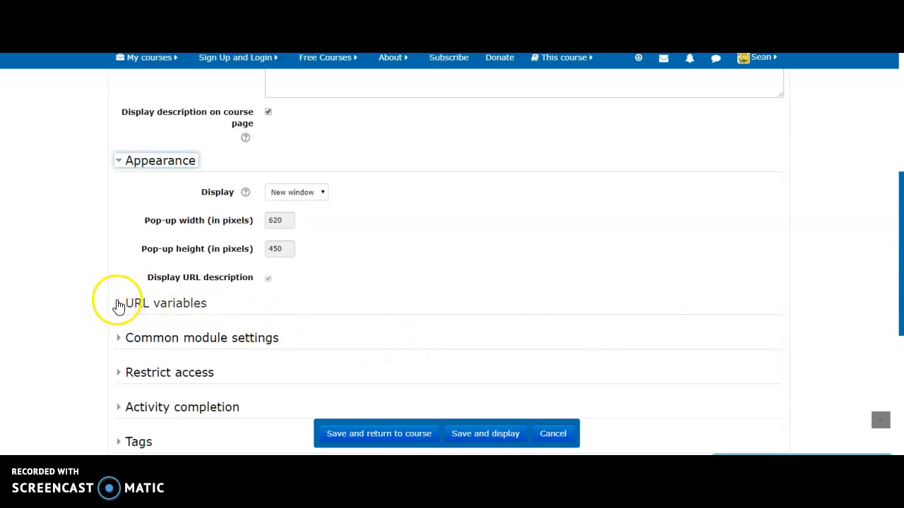
click(119, 306)
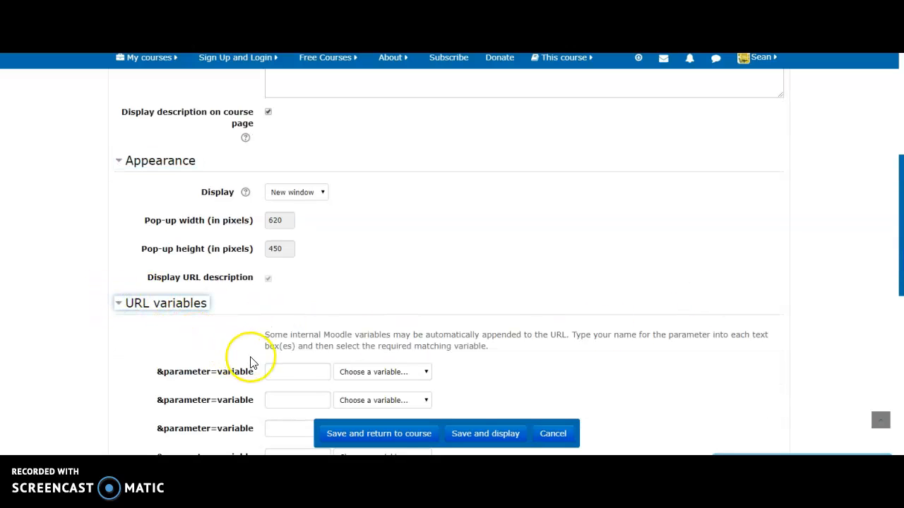
drag(899, 243, 890, 291)
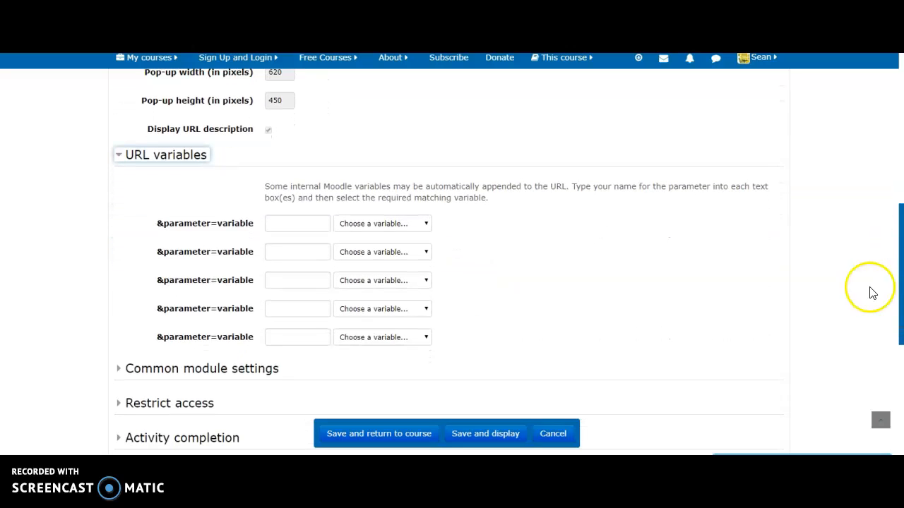
click(118, 156)
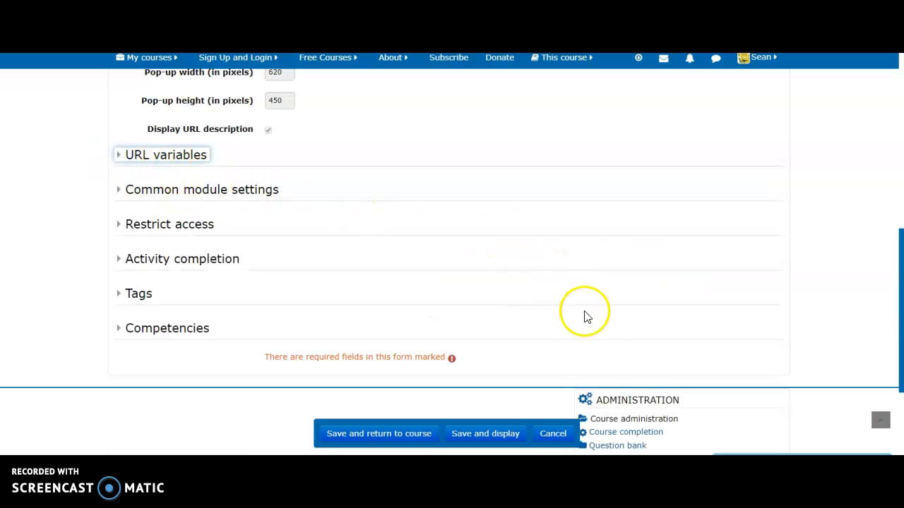
Step: Save and display the URL resource, and open its Britannica link in a new browser tab
click(493, 438)
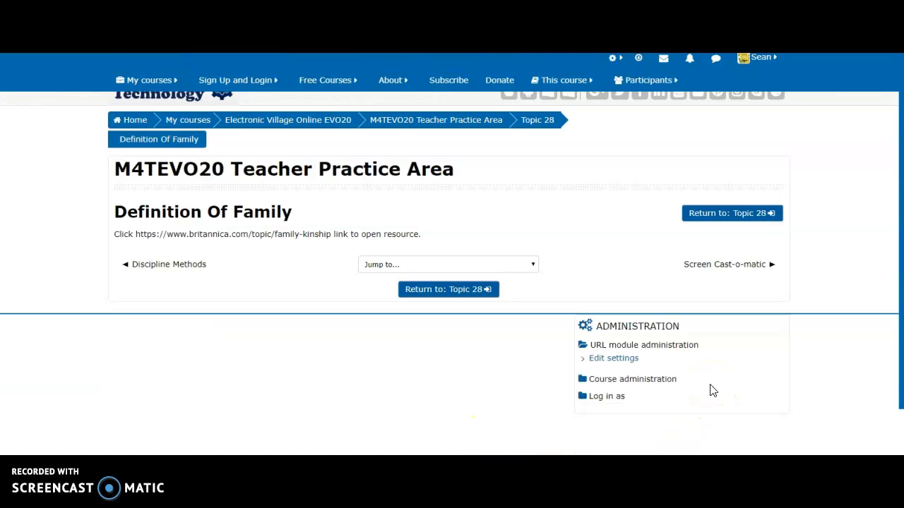
scroll(712, 392, up, 1)
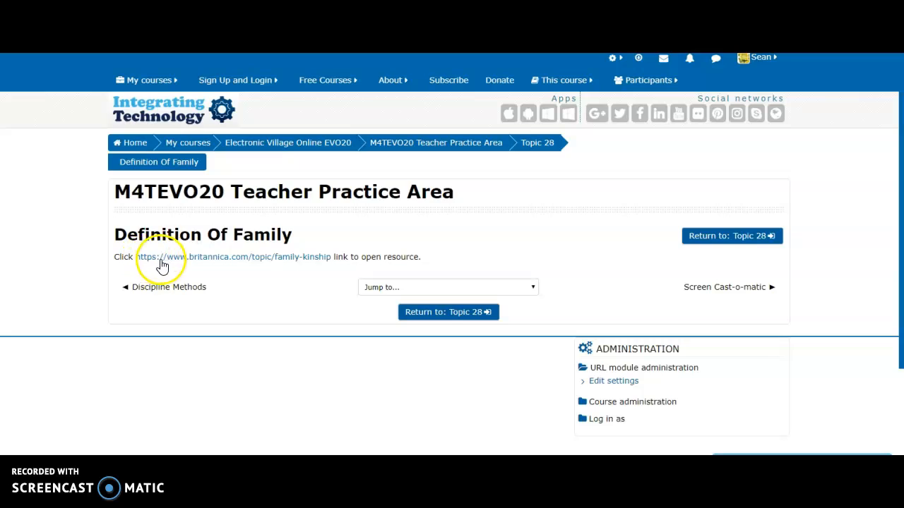
right_click(232, 261)
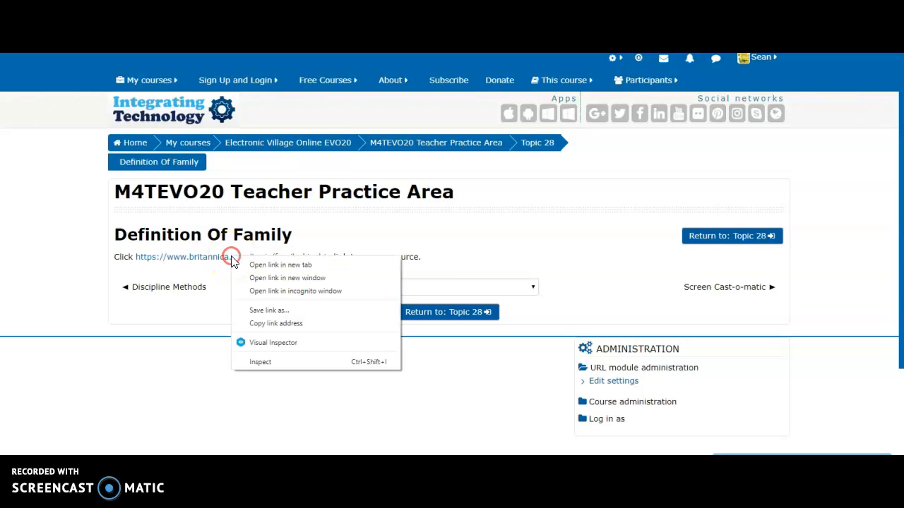
click(282, 265)
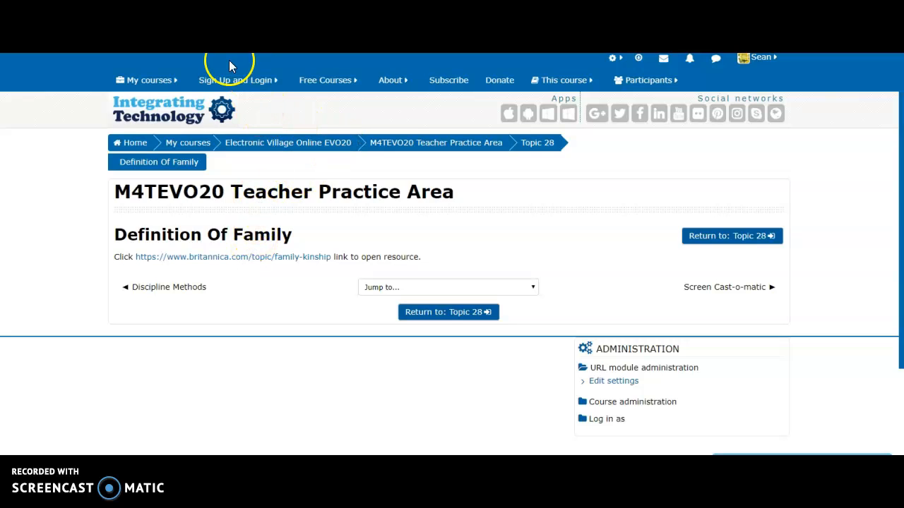
click(290, 28)
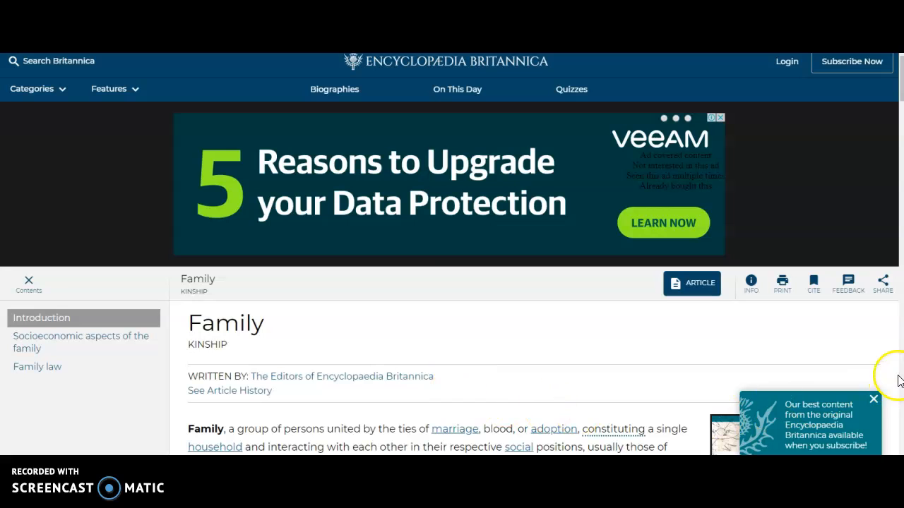
Step: Check the opening text of the Britannica Family article and close its tab to return to the Moodle resource
drag(900, 87, 903, 89)
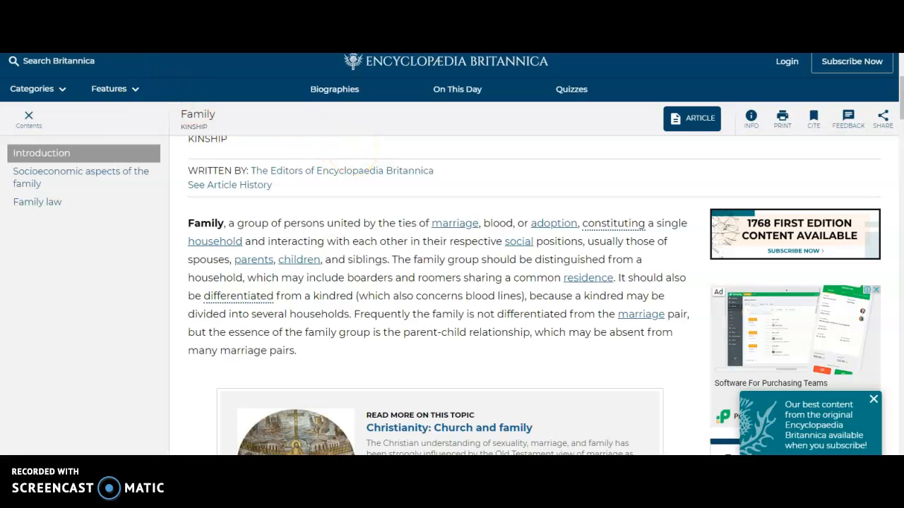
key(ctrl+w)
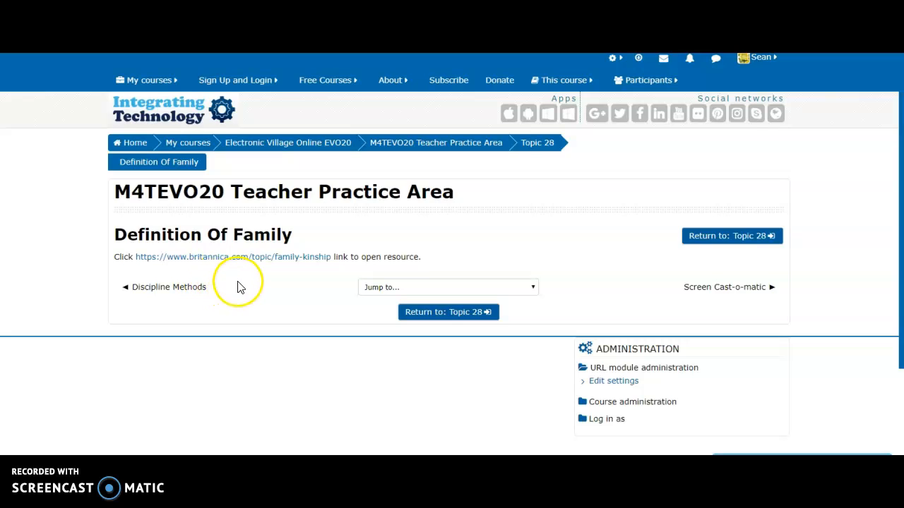
Step: View the preceding Discipline Methods activity through its voting controls and return to the Definition Of Family resource
click(151, 292)
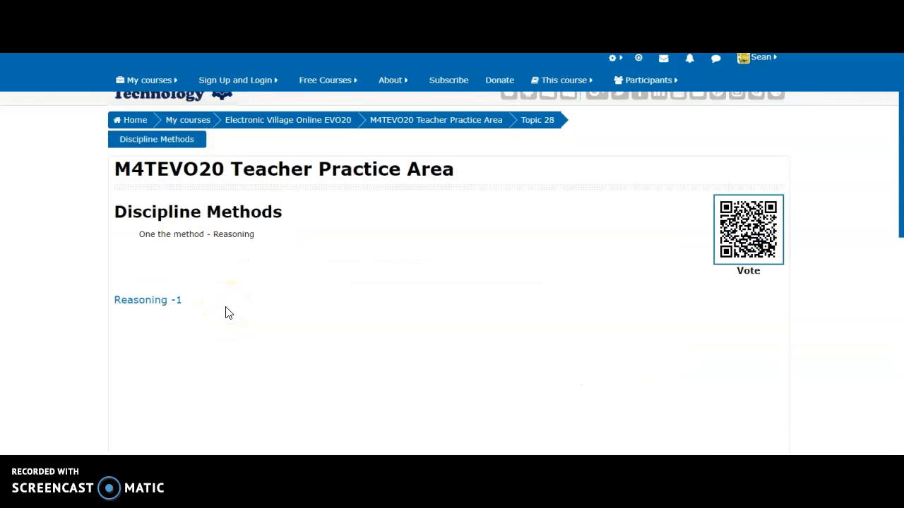
drag(901, 138, 890, 277)
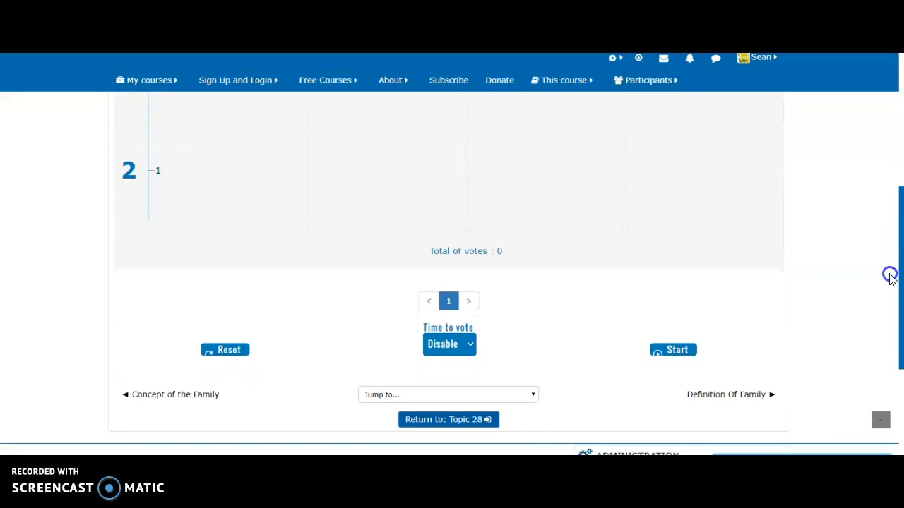
click(736, 393)
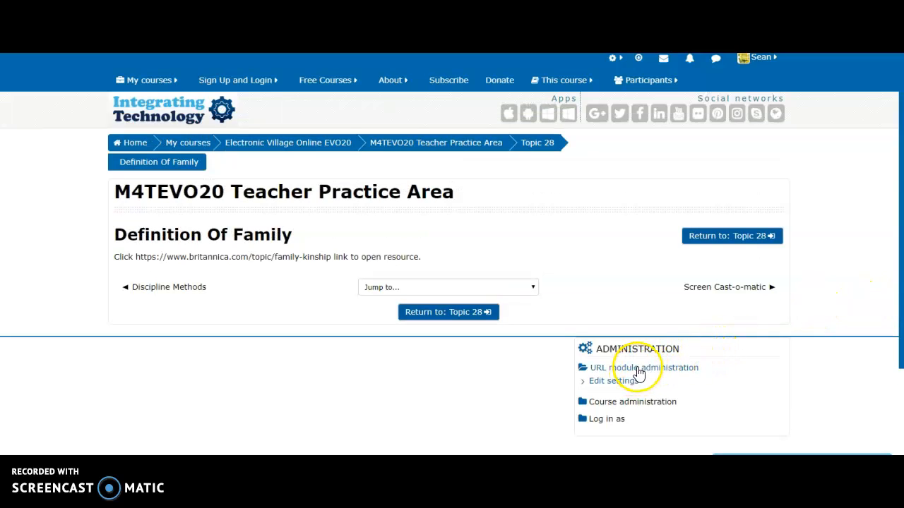
Step: Review the edit settings of the Definition Of Family URL, return to its page, and collapse and re-expand the URL module administration section
click(614, 381)
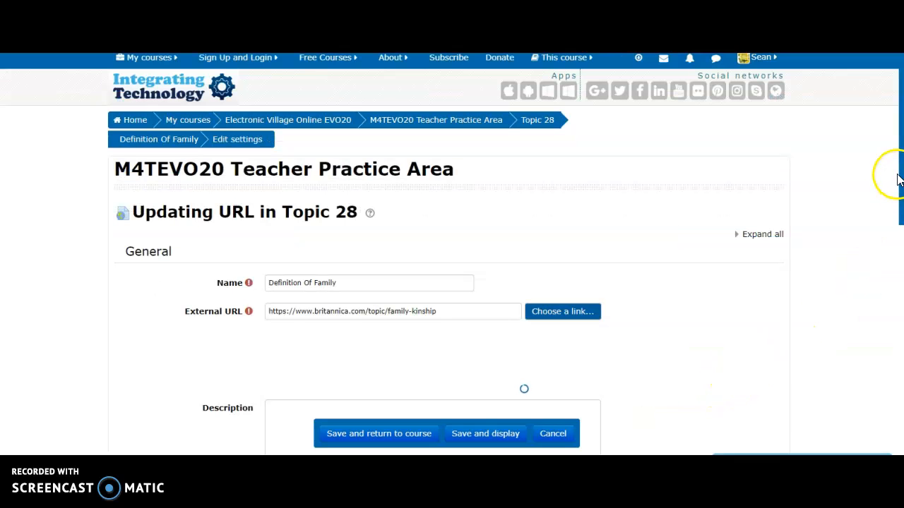
drag(900, 172, 898, 202)
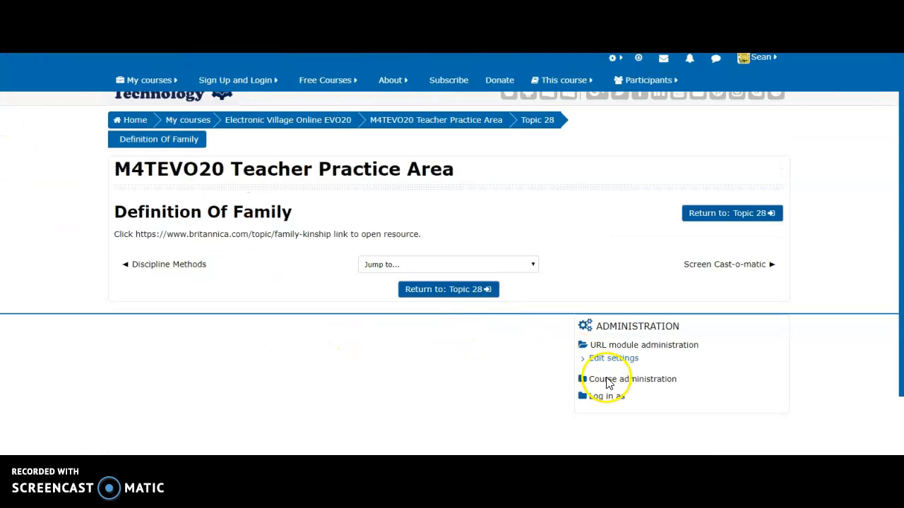
scroll(613, 387, up, 1)
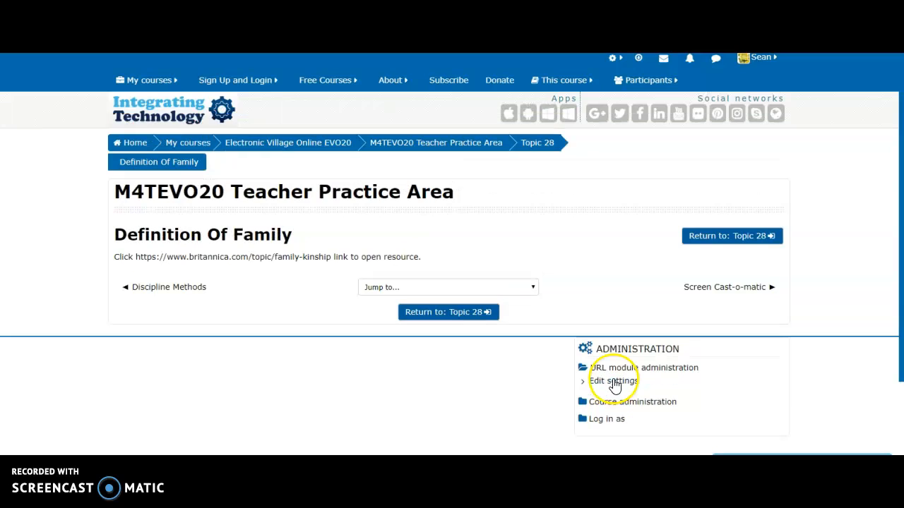
click(657, 373)
click(670, 373)
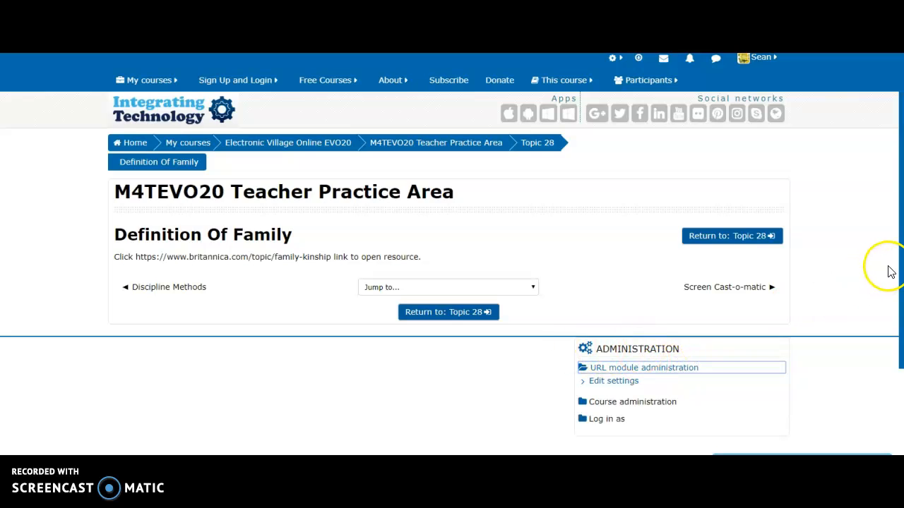
Step: Open the Electronic Village Online EVO20 category page and look through the My courses list
click(298, 147)
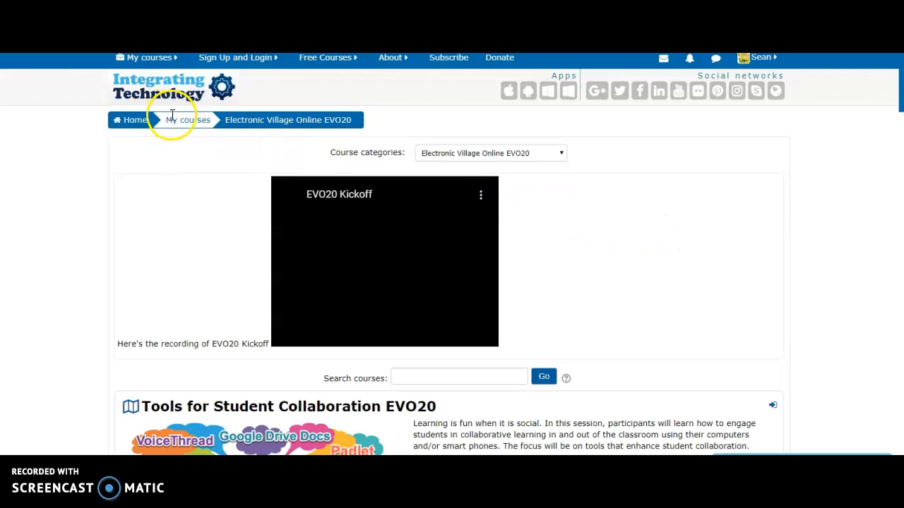
mouse_move(154, 63)
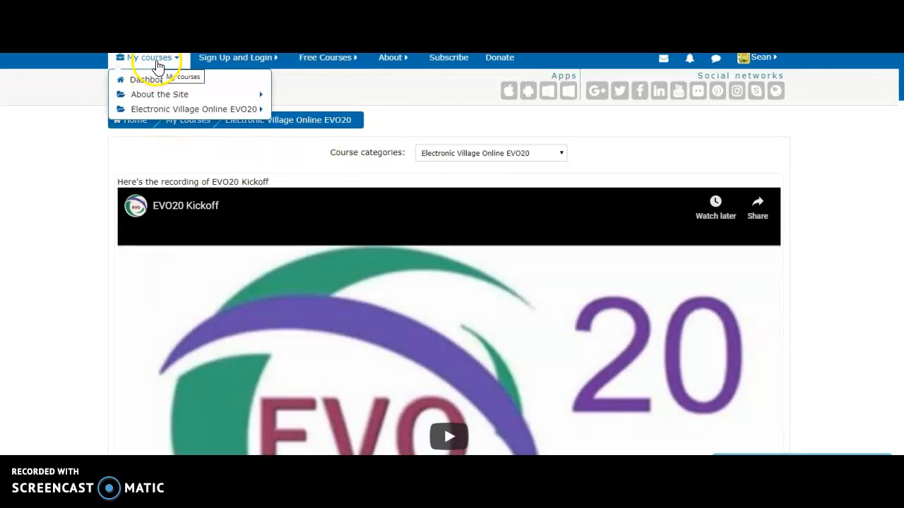
mouse_move(170, 101)
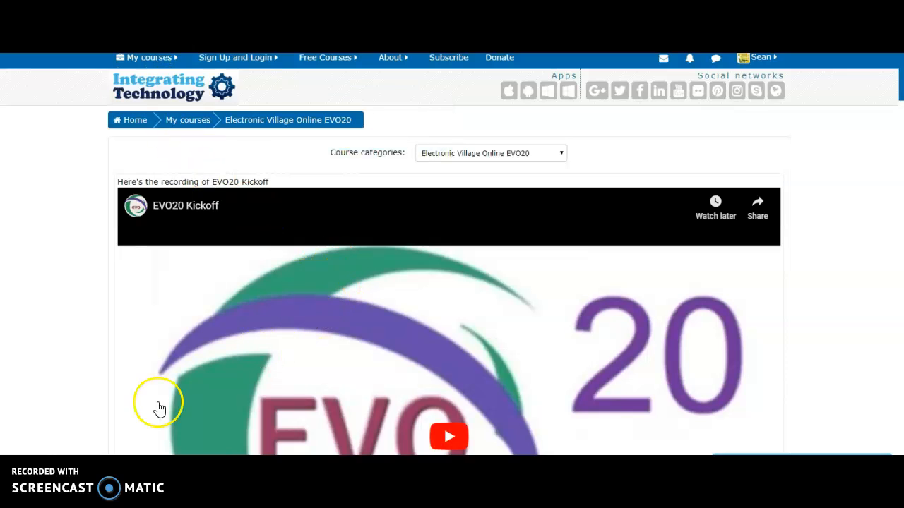